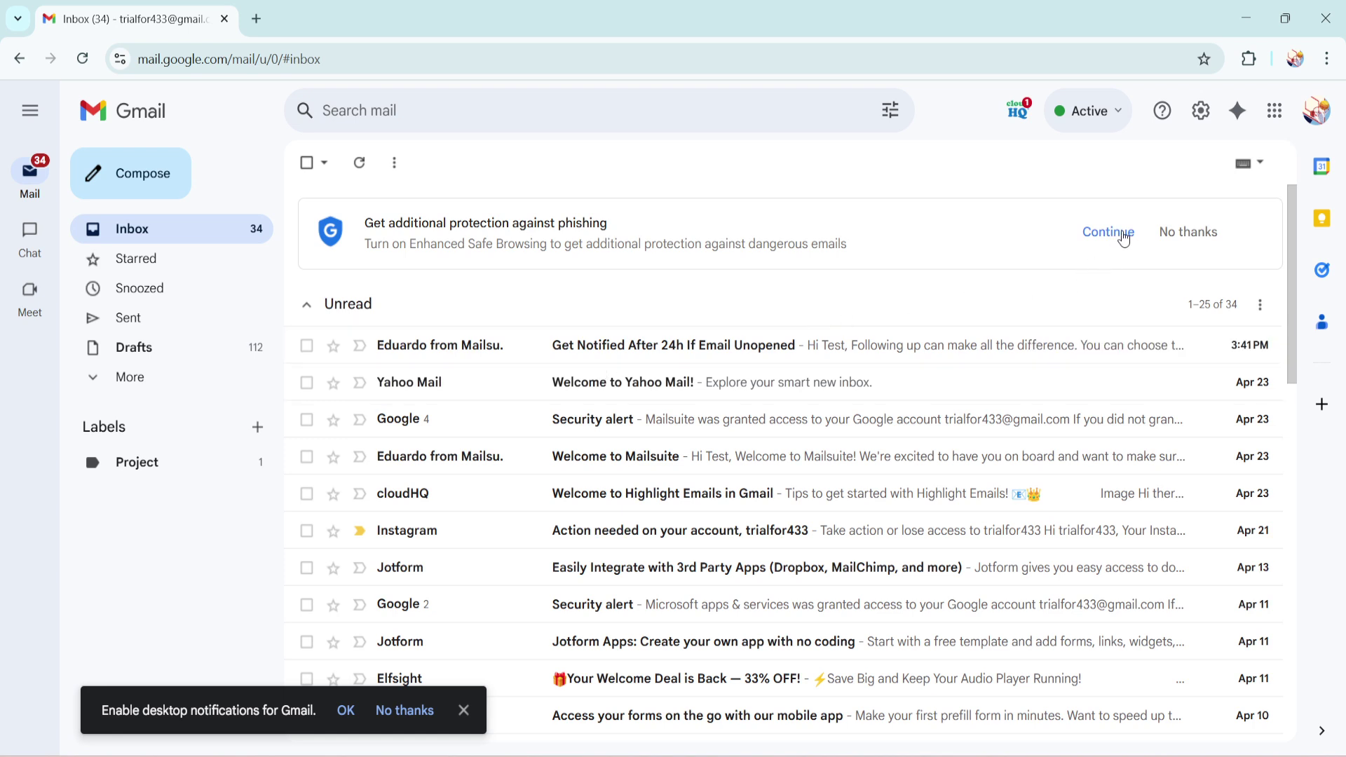
- Launch Contacts from Gmail's Google apps panel in a new tab
{"action": "left_click", "coordinate": [1273, 111]}
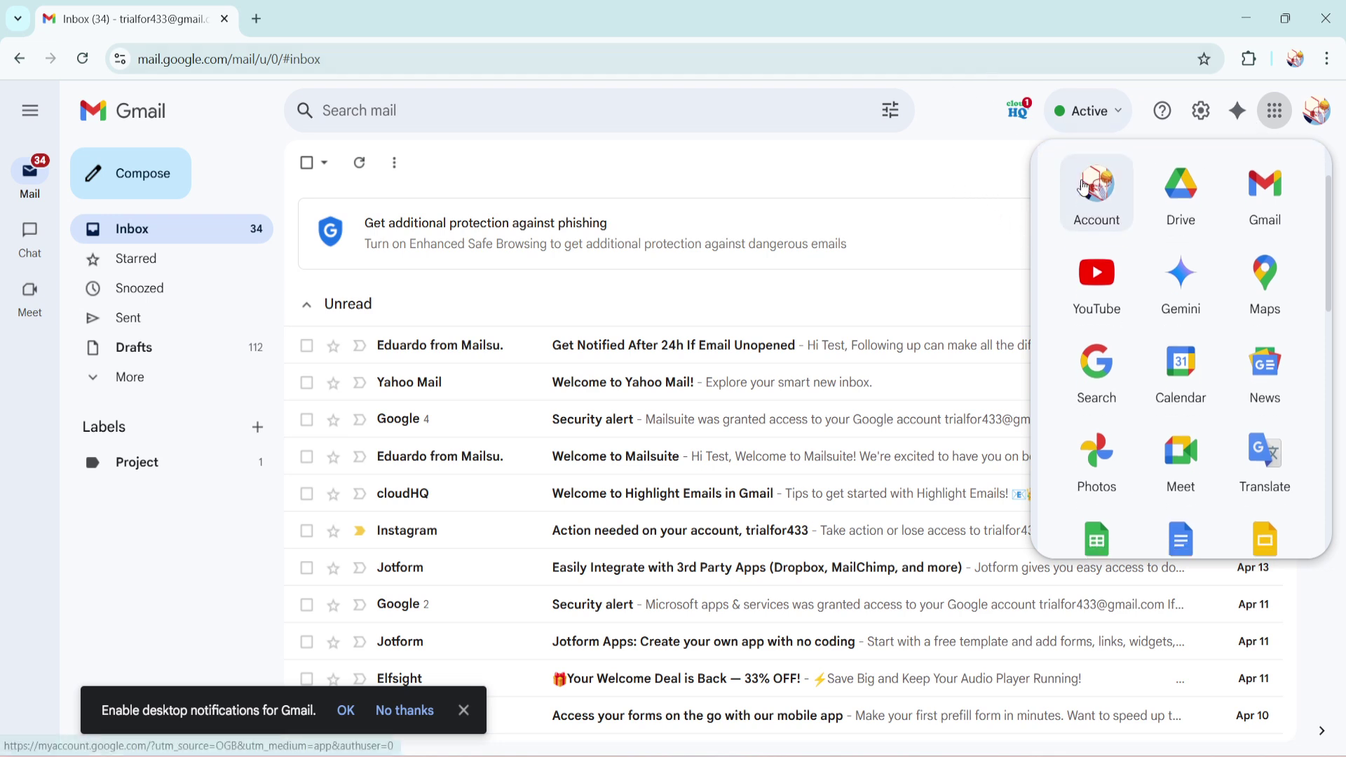
{"action": "scroll", "coordinate": [1094, 210], "scroll_direction": "down", "scroll_amount": 3}
{"action": "scroll", "coordinate": [1158, 264], "scroll_direction": "down", "scroll_amount": 1}
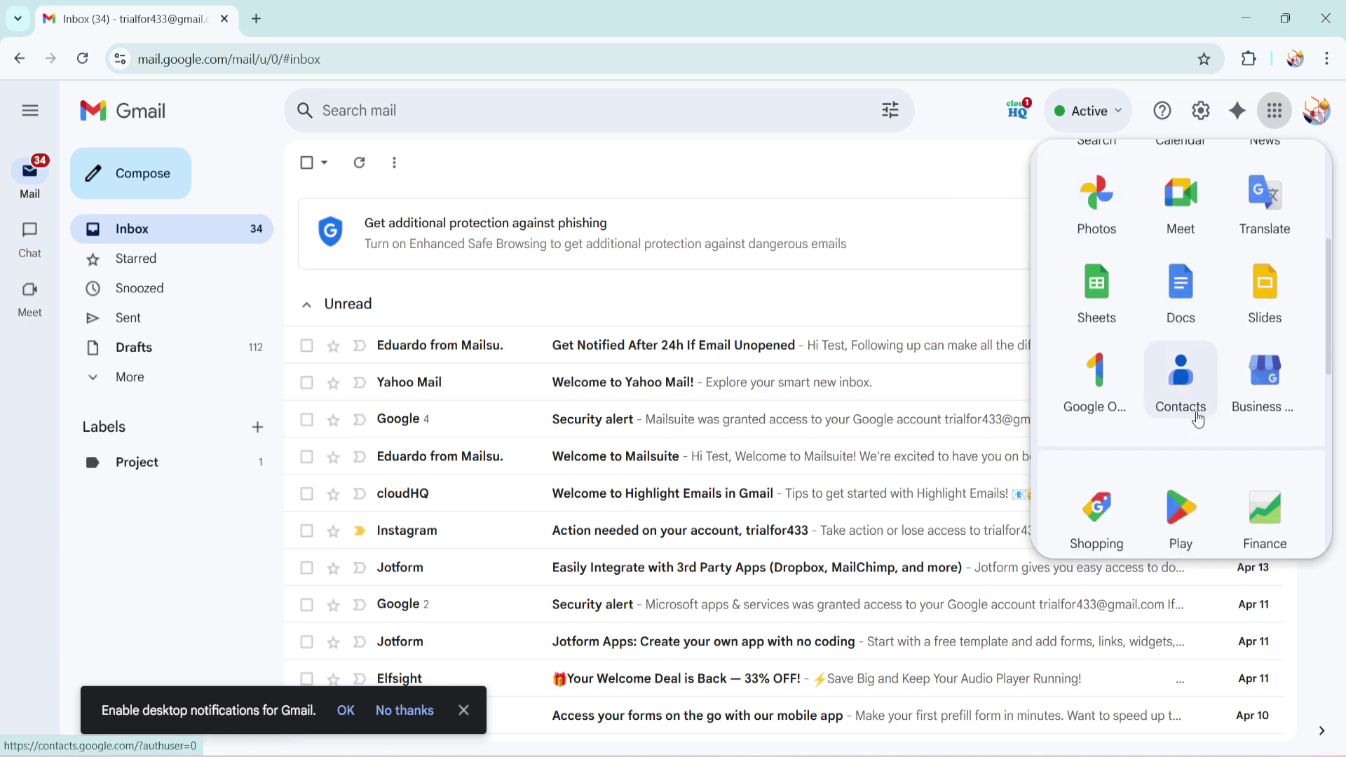
{"action": "left_click", "coordinate": [1180, 384]}
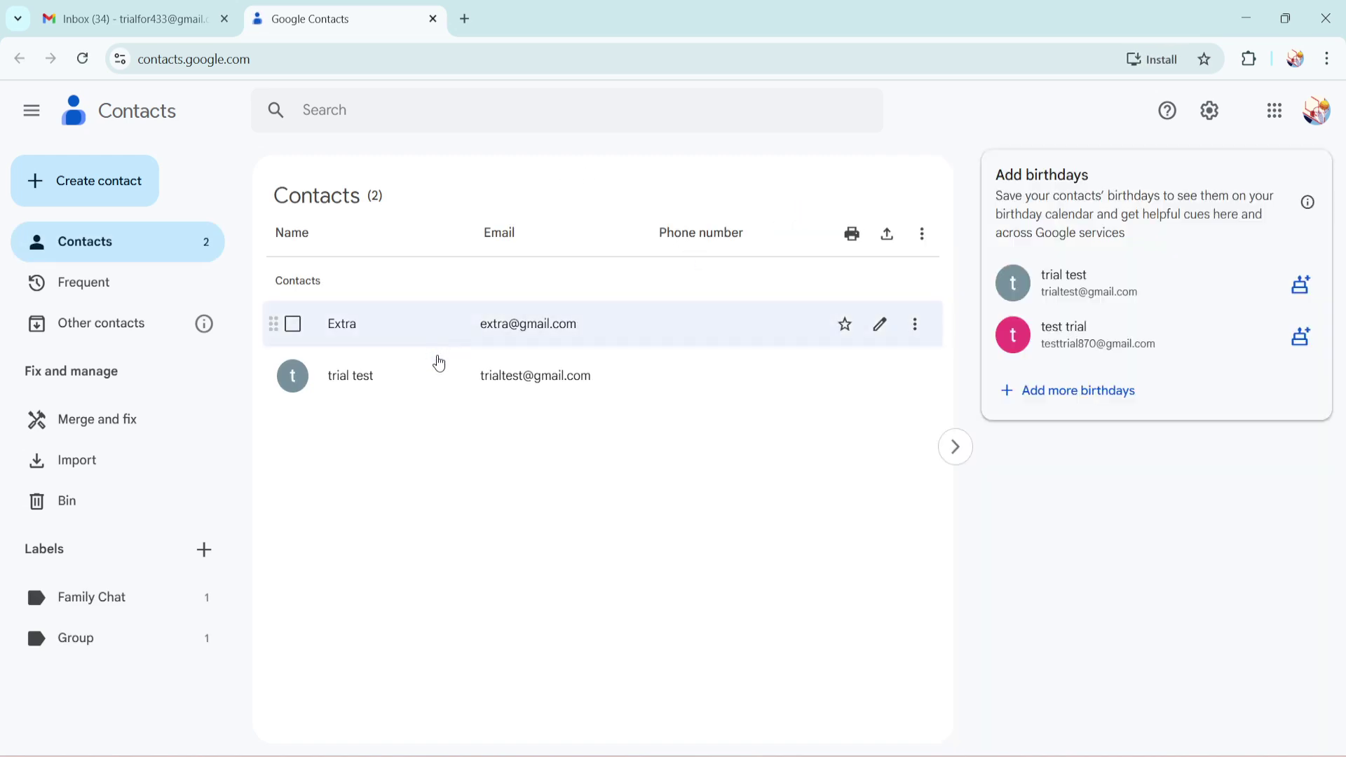
{"action": "mouse_move", "coordinate": [536, 324]}
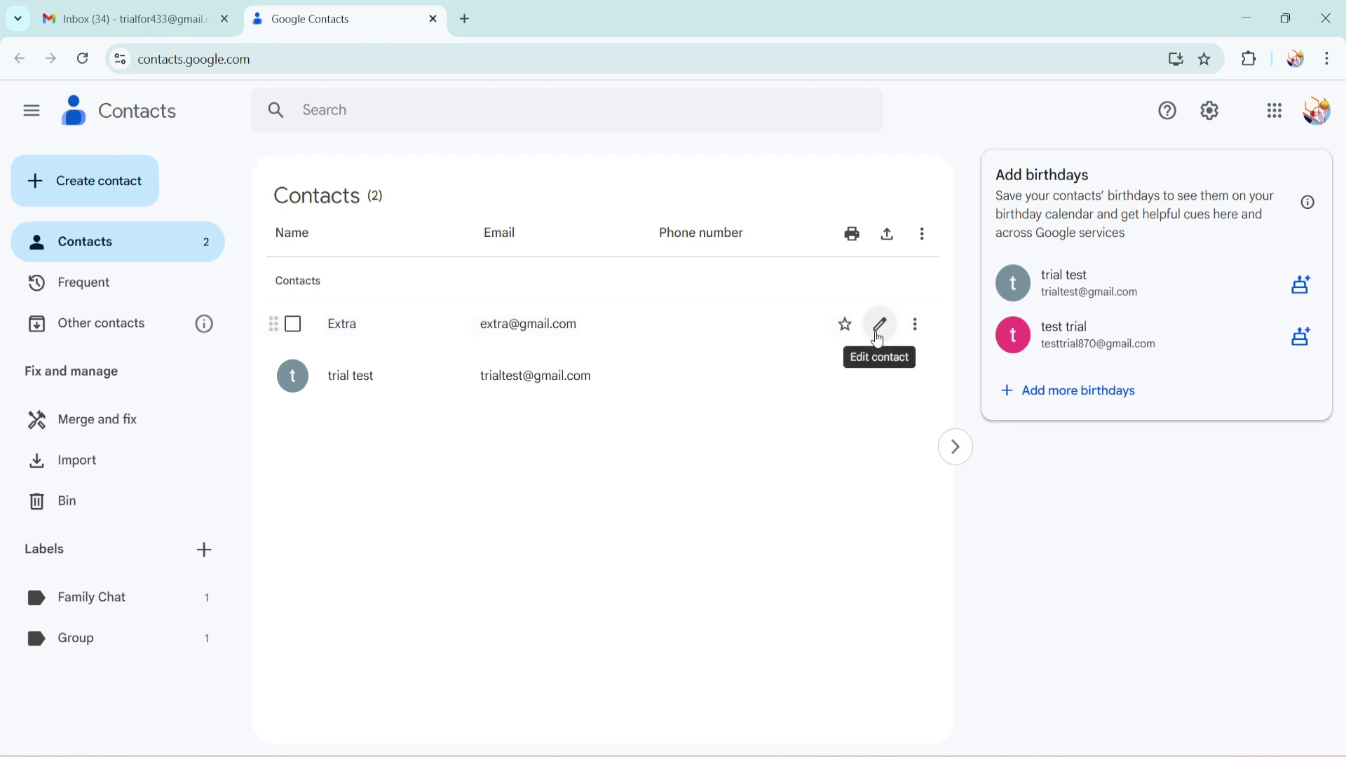
- Begin editing contact Extra and focus its empty Phone field
{"action": "left_click", "coordinate": [878, 327]}
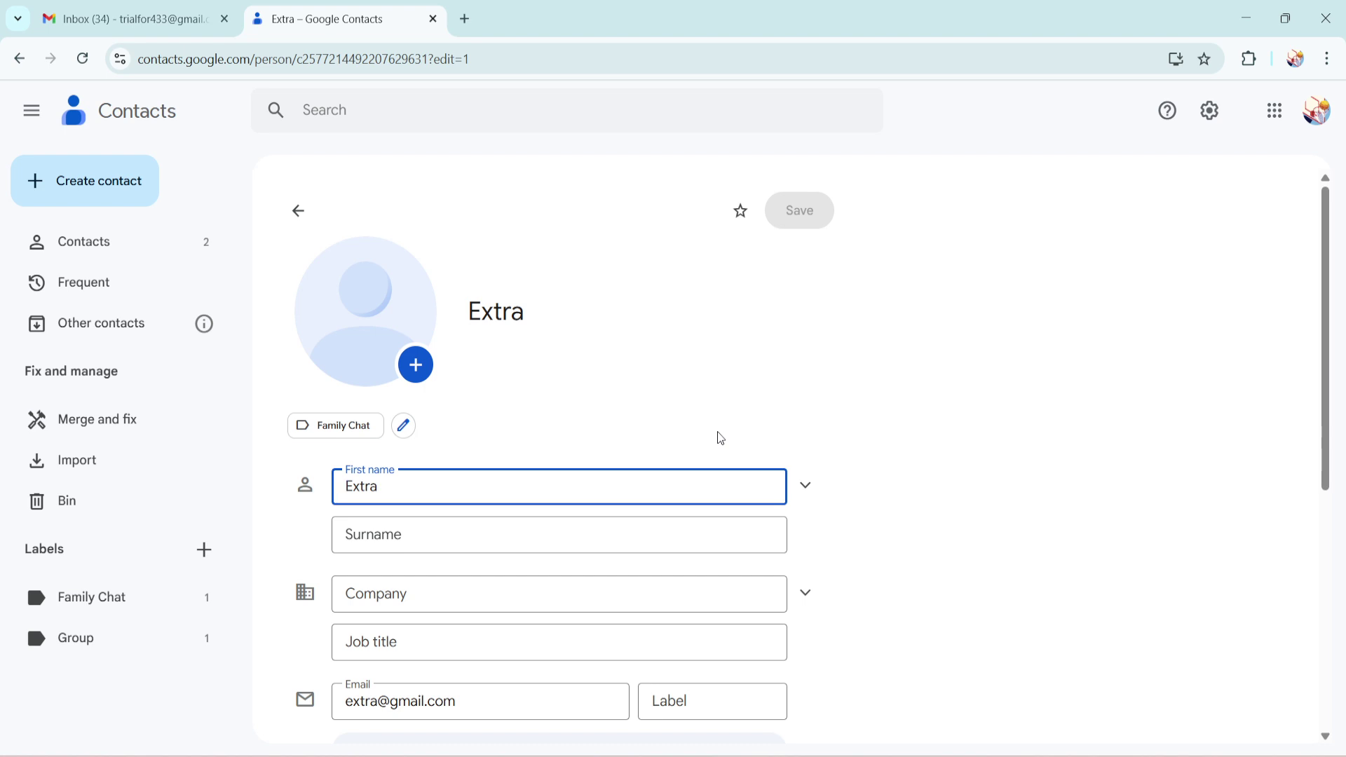
{"action": "scroll", "coordinate": [706, 516], "scroll_direction": "down", "scroll_amount": 2}
{"action": "scroll", "coordinate": [526, 442], "scroll_direction": "down", "scroll_amount": 2}
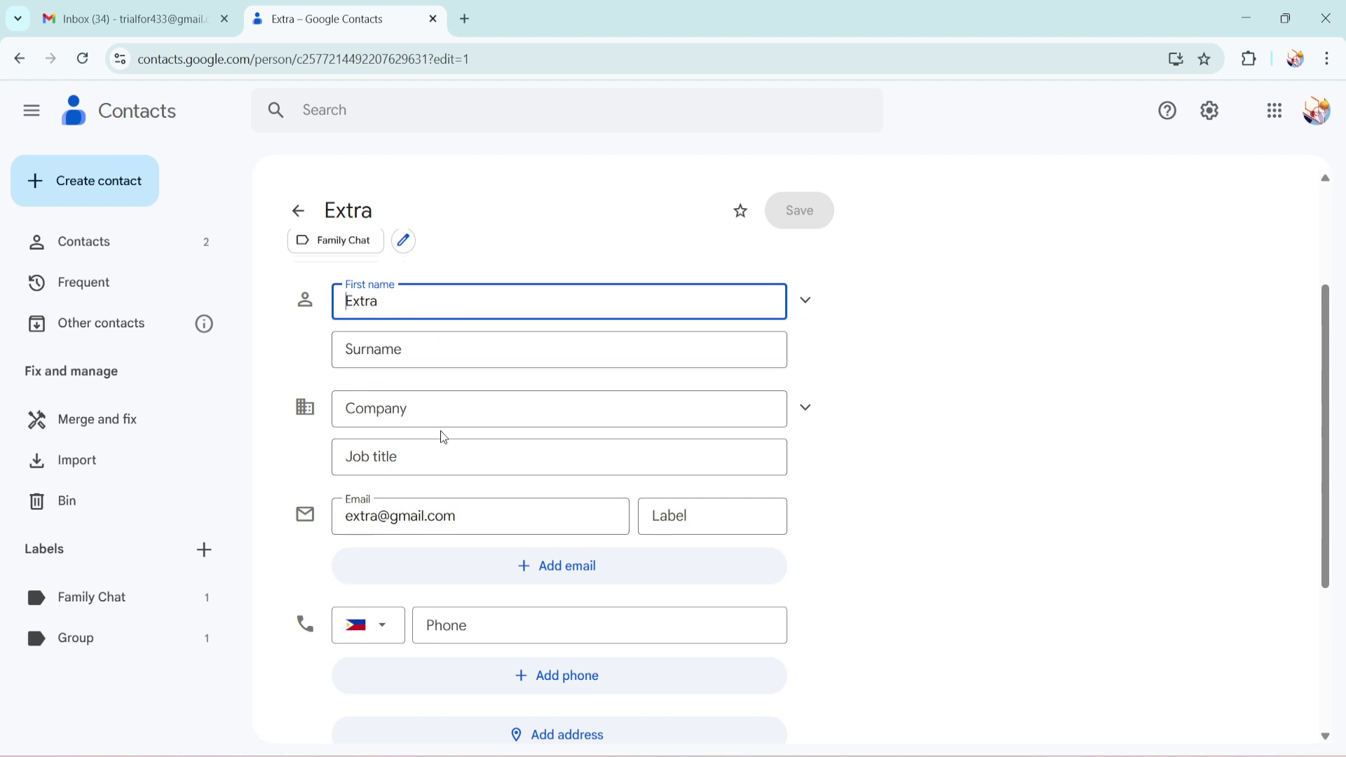
{"action": "scroll", "coordinate": [442, 435], "scroll_direction": "down", "scroll_amount": 2}
{"action": "left_click", "coordinate": [501, 455]}
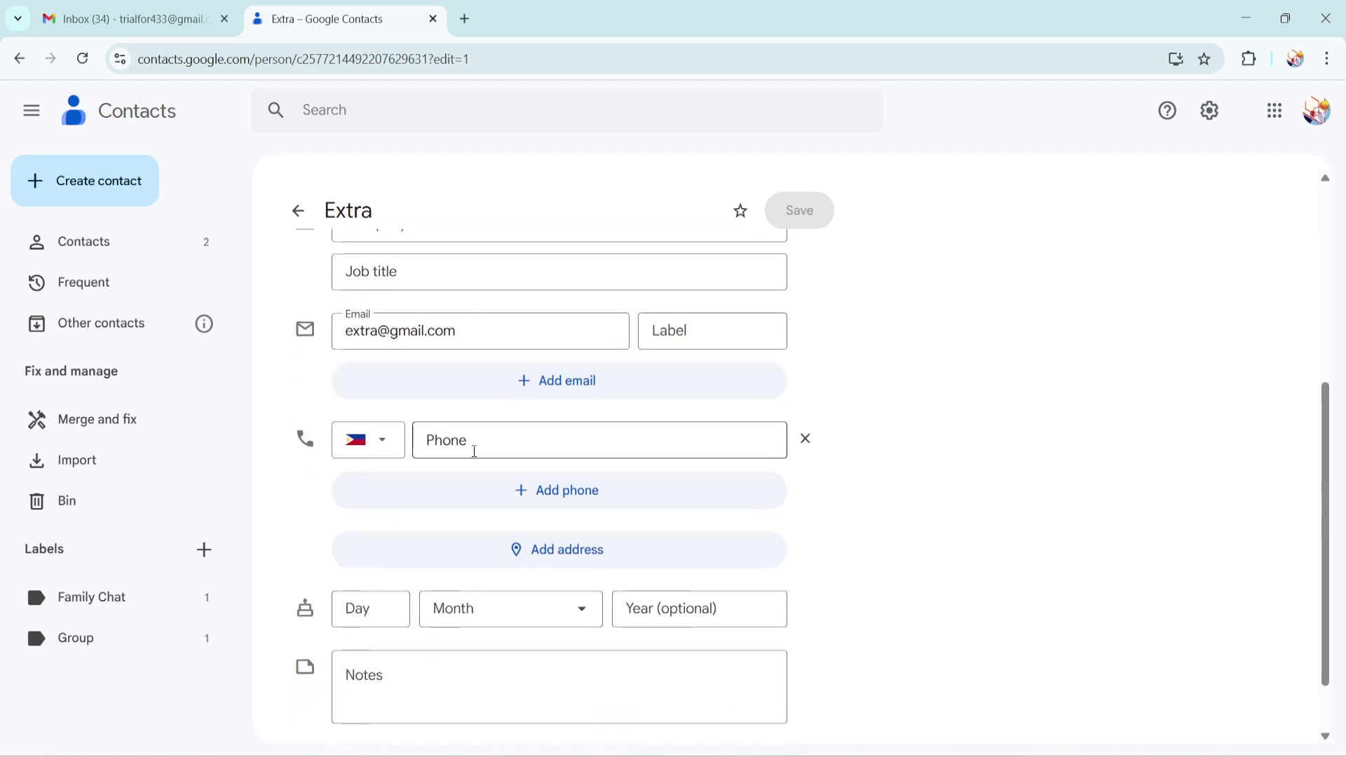
{"action": "scroll", "coordinate": [473, 451], "scroll_direction": "up", "scroll_amount": 1}
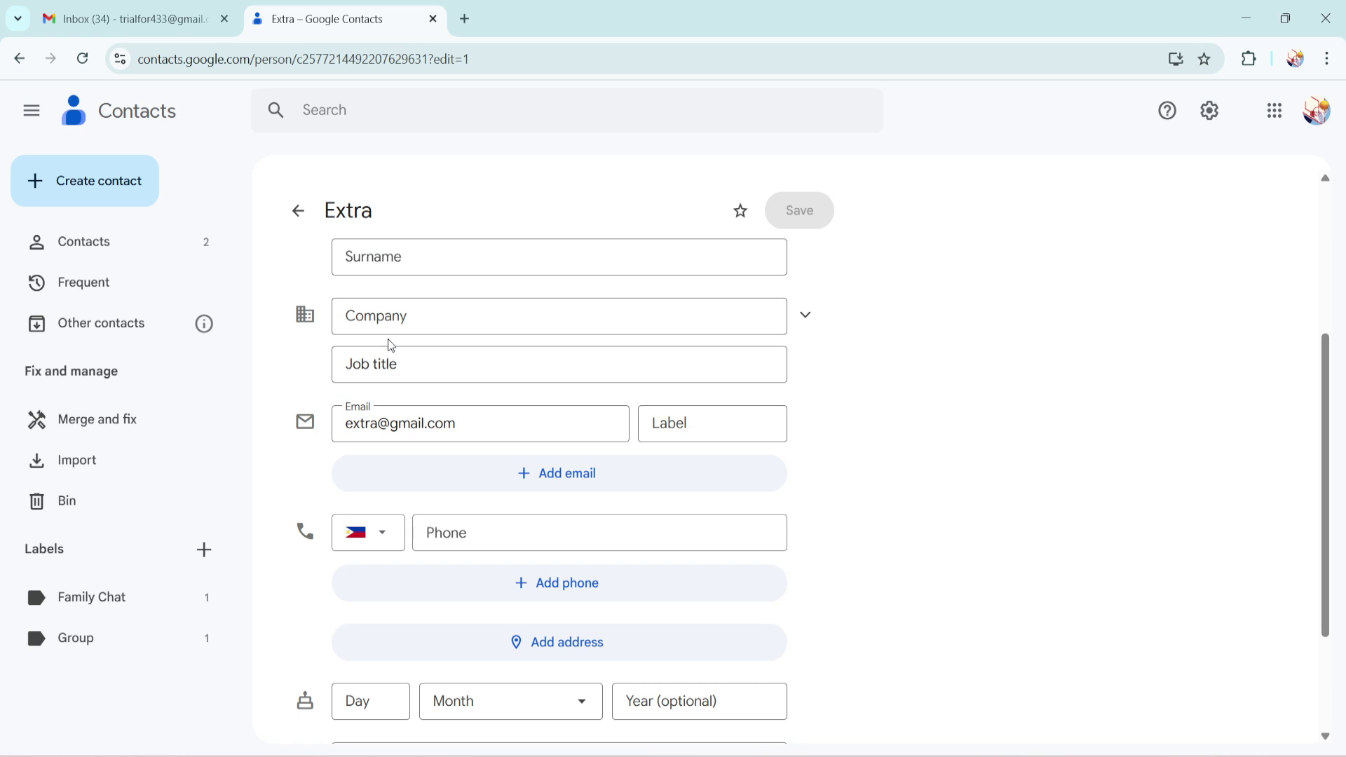
{"action": "scroll", "coordinate": [421, 379], "scroll_direction": "down", "scroll_amount": 1}
{"action": "scroll", "coordinate": [421, 420], "scroll_direction": "down", "scroll_amount": 1}
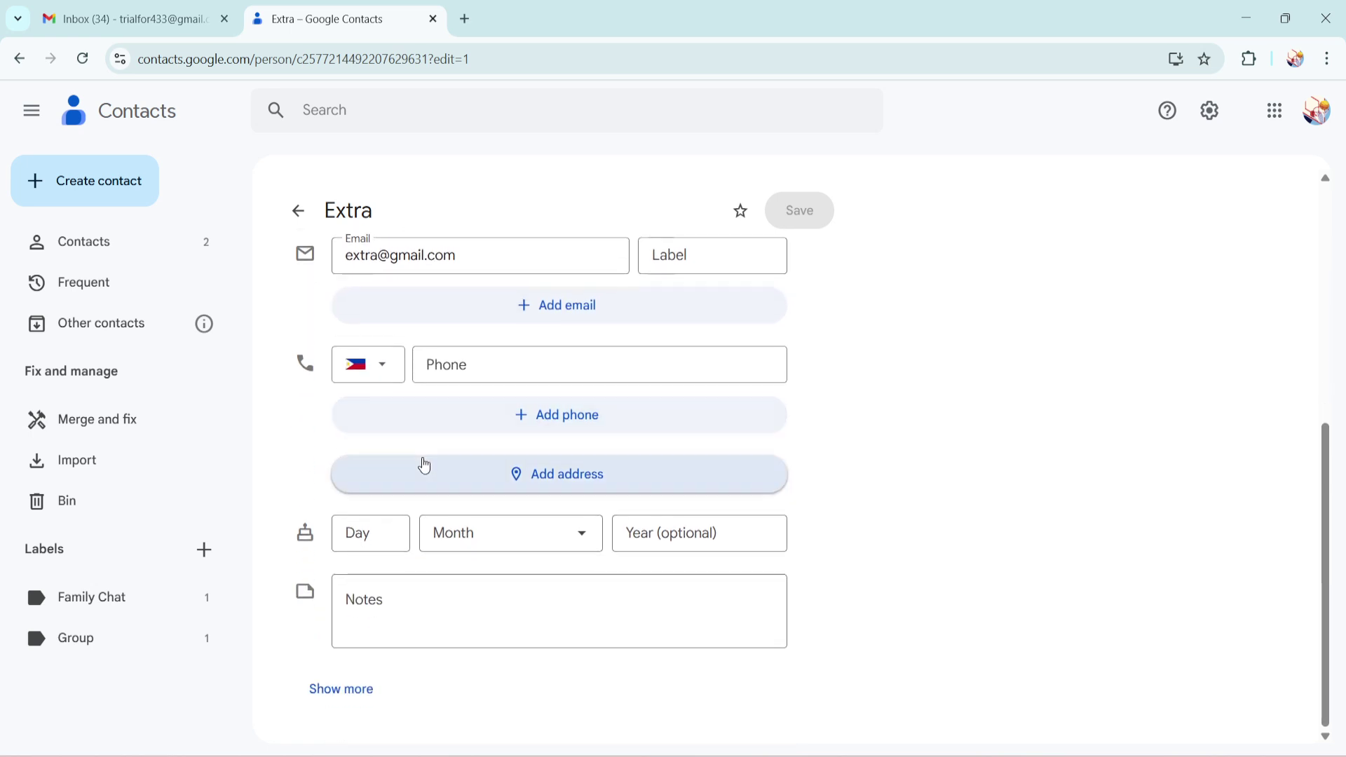
{"action": "mouse_move", "coordinate": [510, 533]}
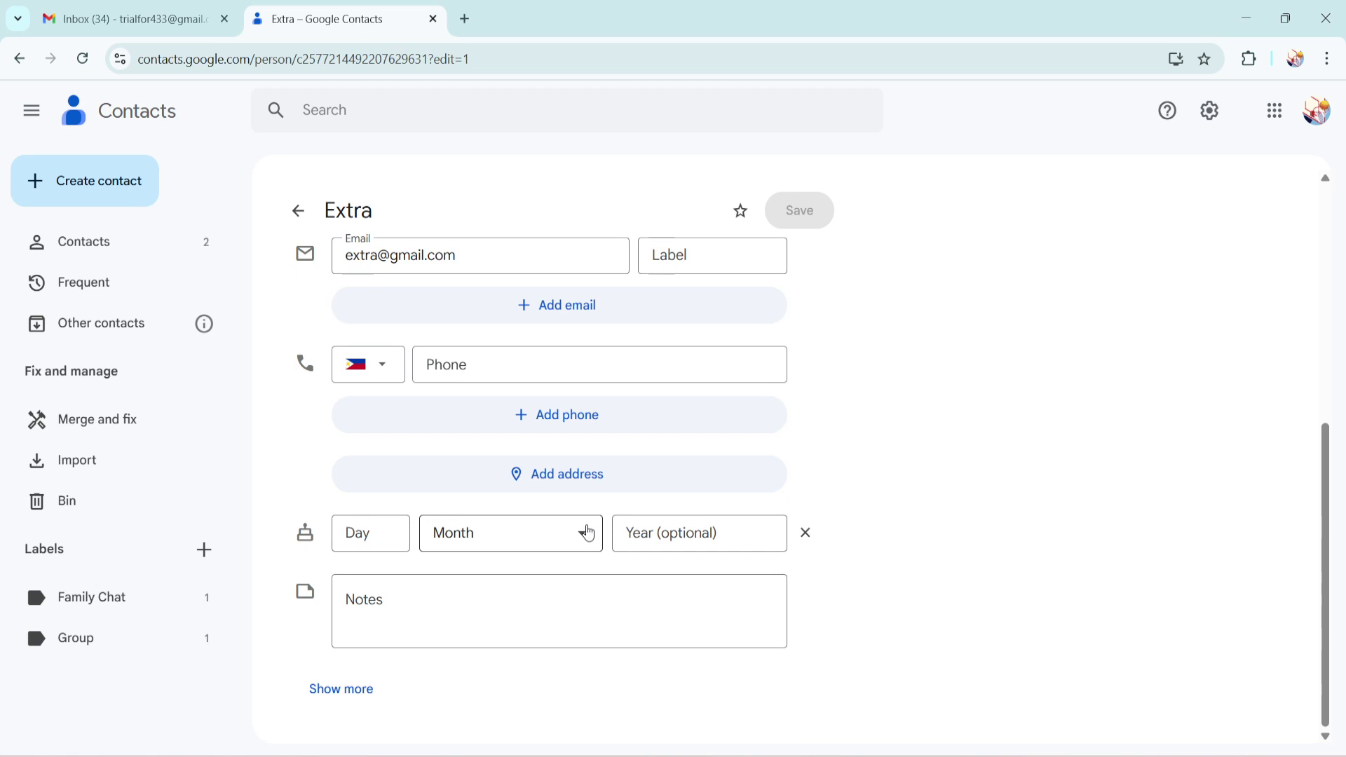
{"action": "scroll", "coordinate": [598, 523], "scroll_direction": "up", "scroll_amount": 1}
{"action": "scroll", "coordinate": [598, 522], "scroll_direction": "up", "scroll_amount": 1}
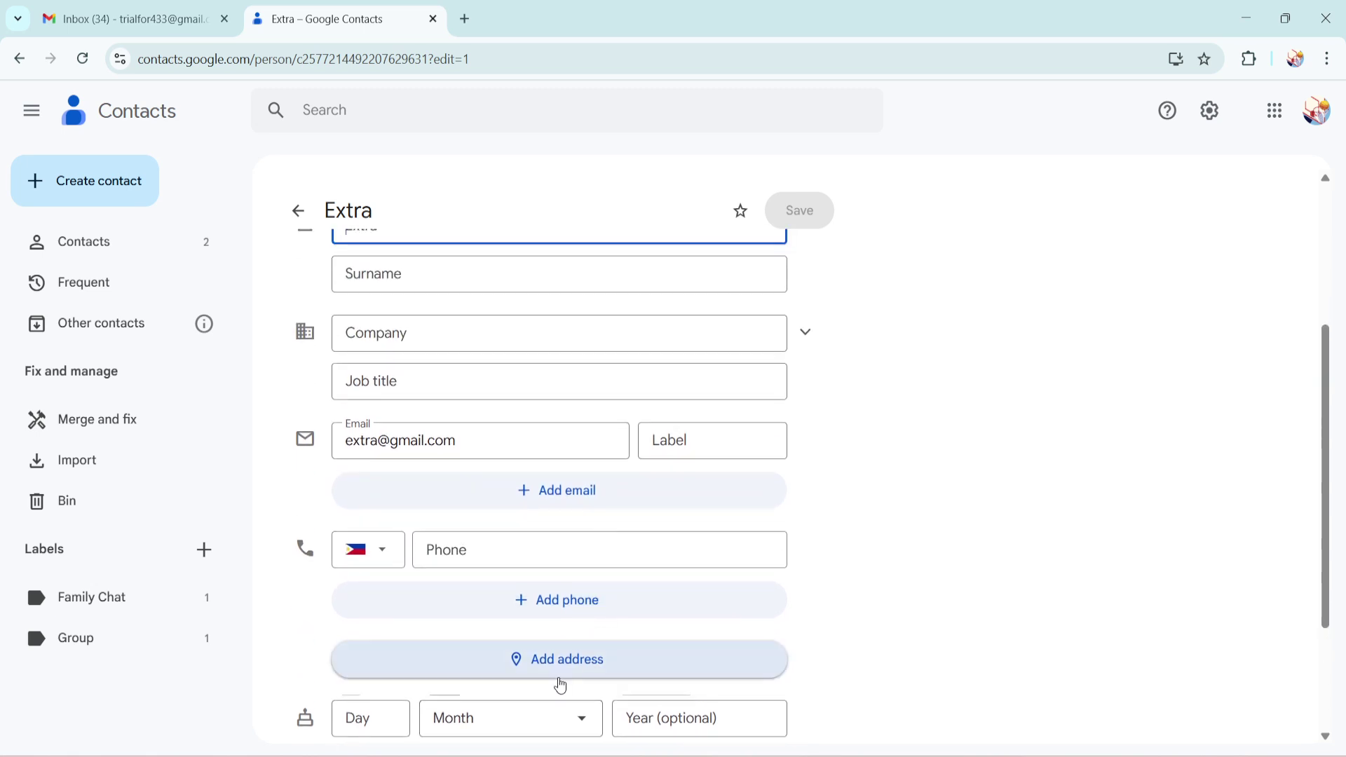
{"action": "scroll", "coordinate": [631, 506], "scroll_direction": "up", "scroll_amount": 1}
{"action": "scroll", "coordinate": [663, 463], "scroll_direction": "up", "scroll_amount": 1}
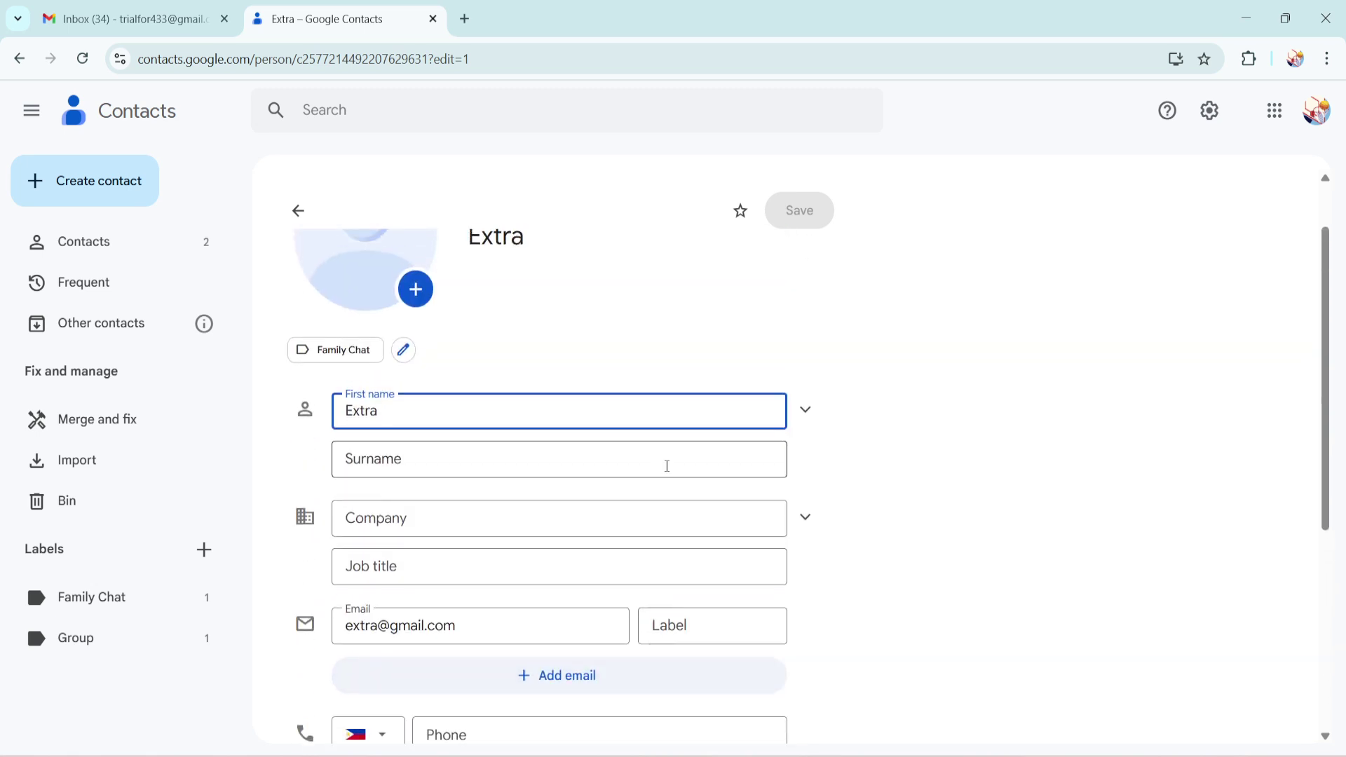